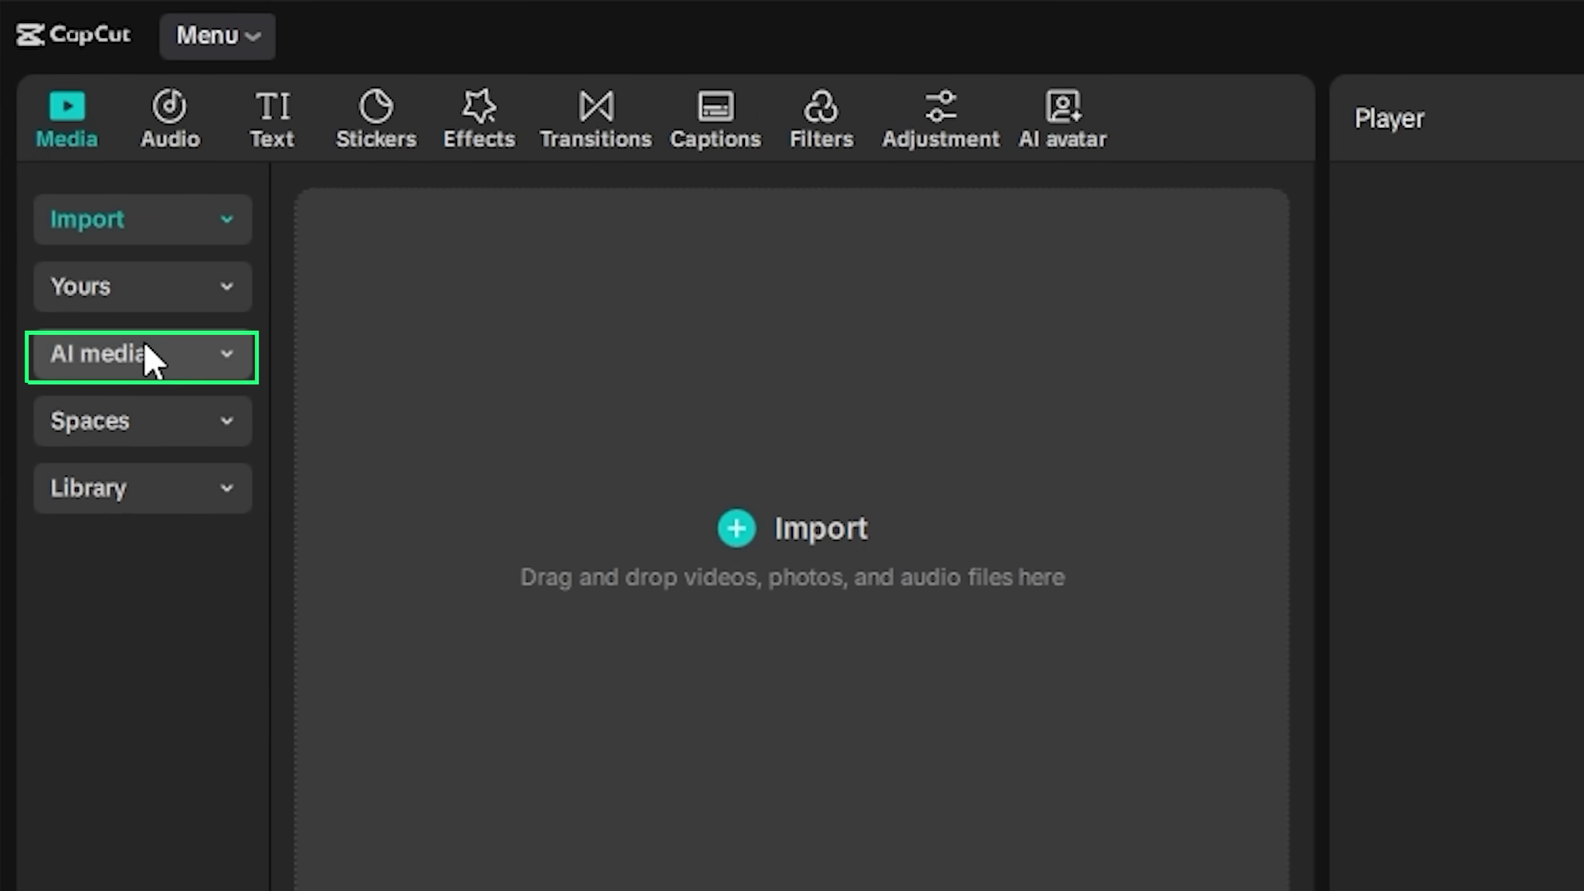
- Open AI dialogue scene from AI media with the fantasy character portrait as speaker
{"action": "left_click", "coordinate": [145, 356]}
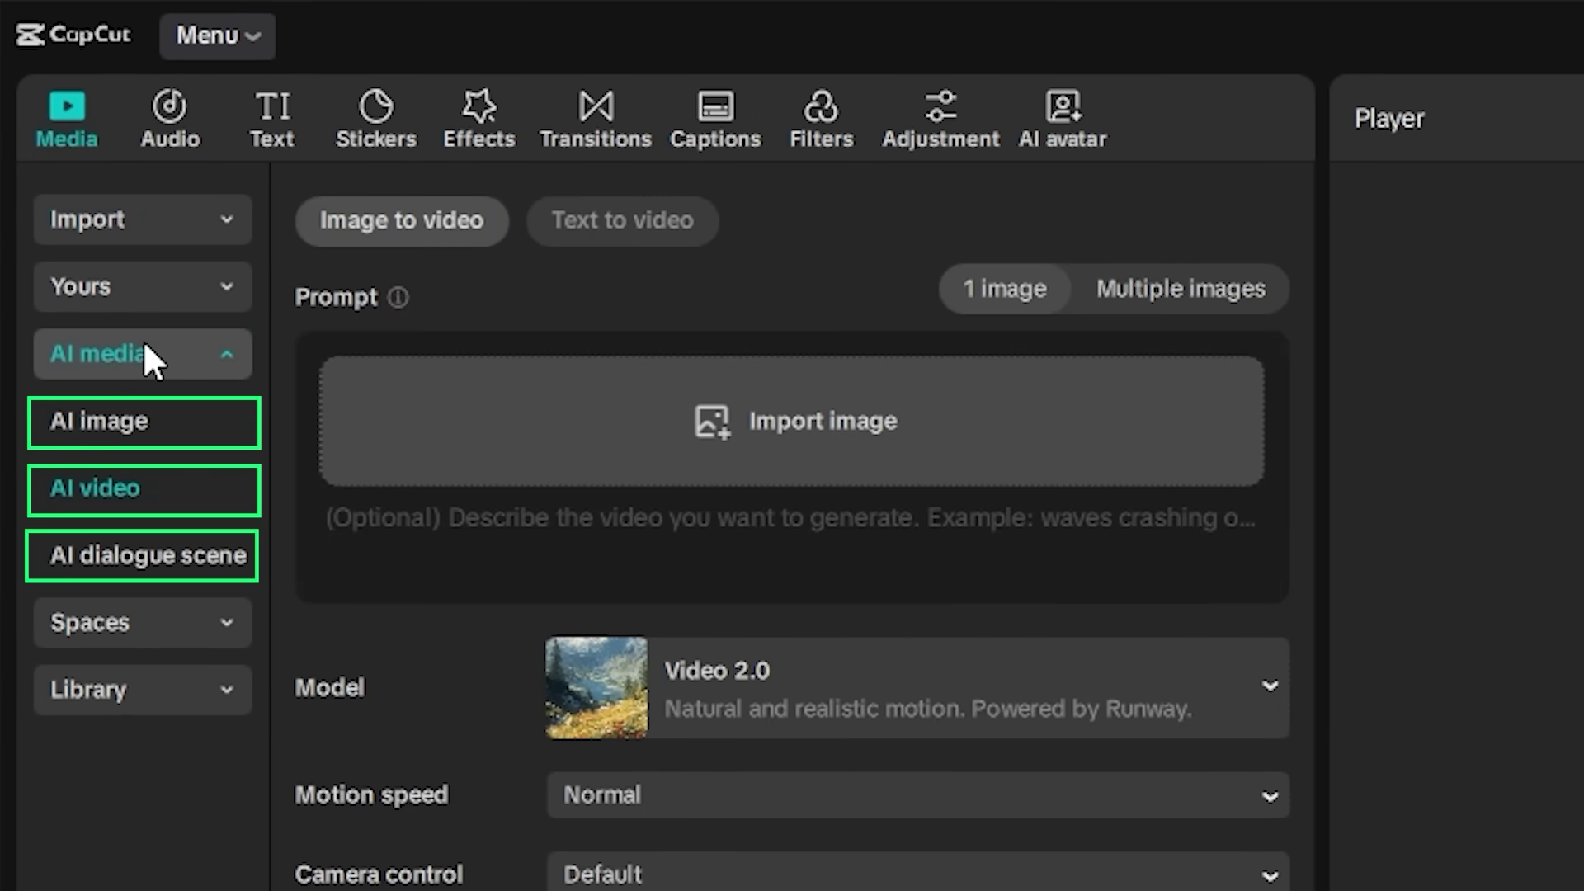
{"action": "left_click", "coordinate": [144, 563]}
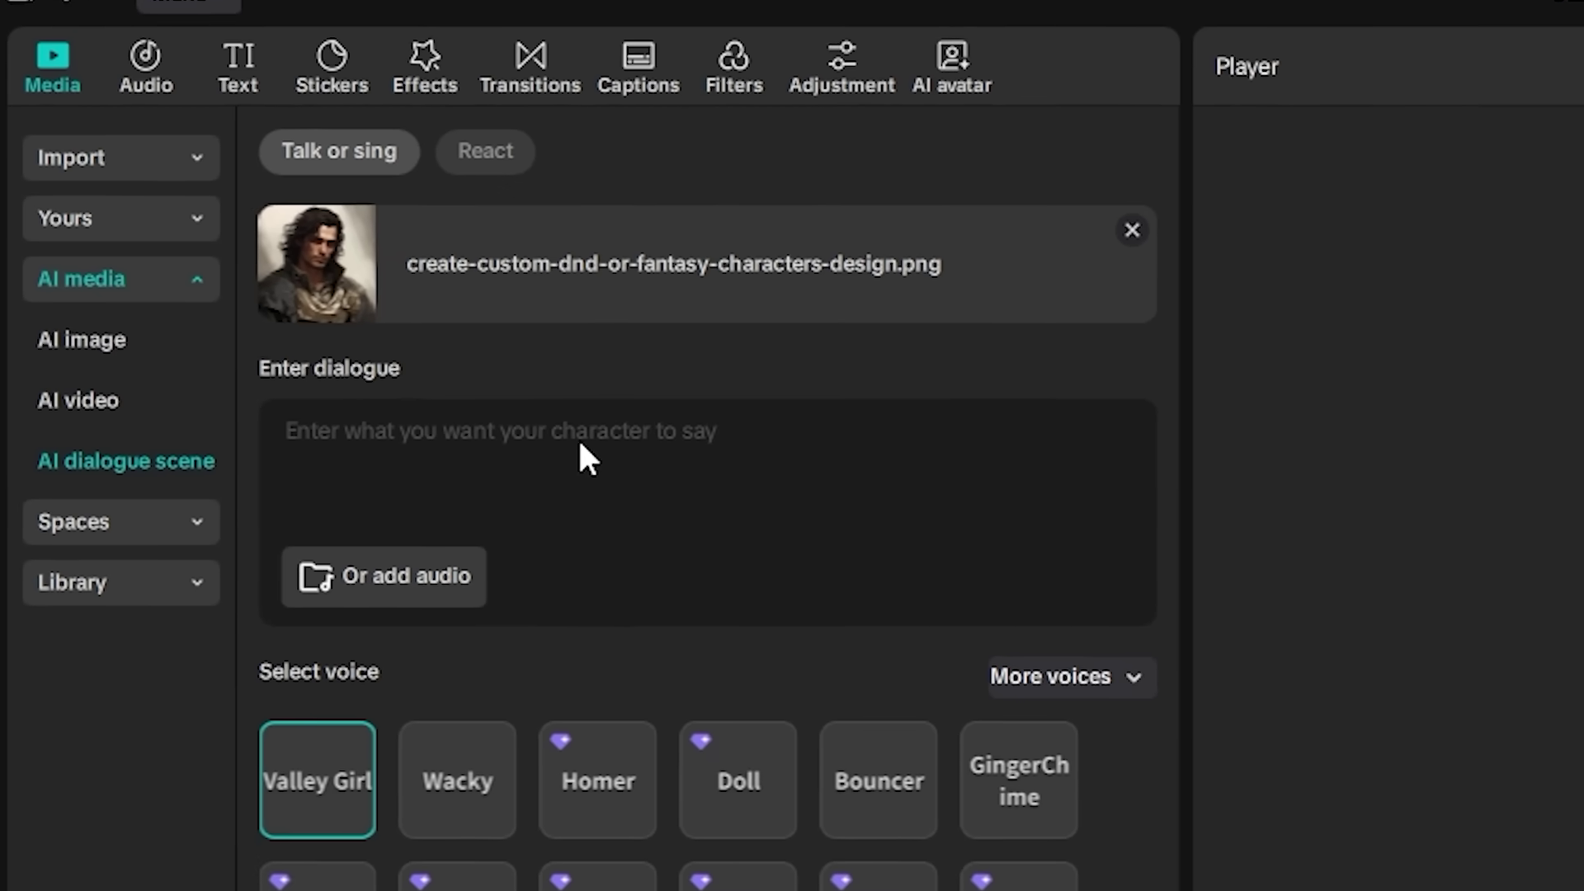
{"action": "left_click", "coordinate": [581, 444]}
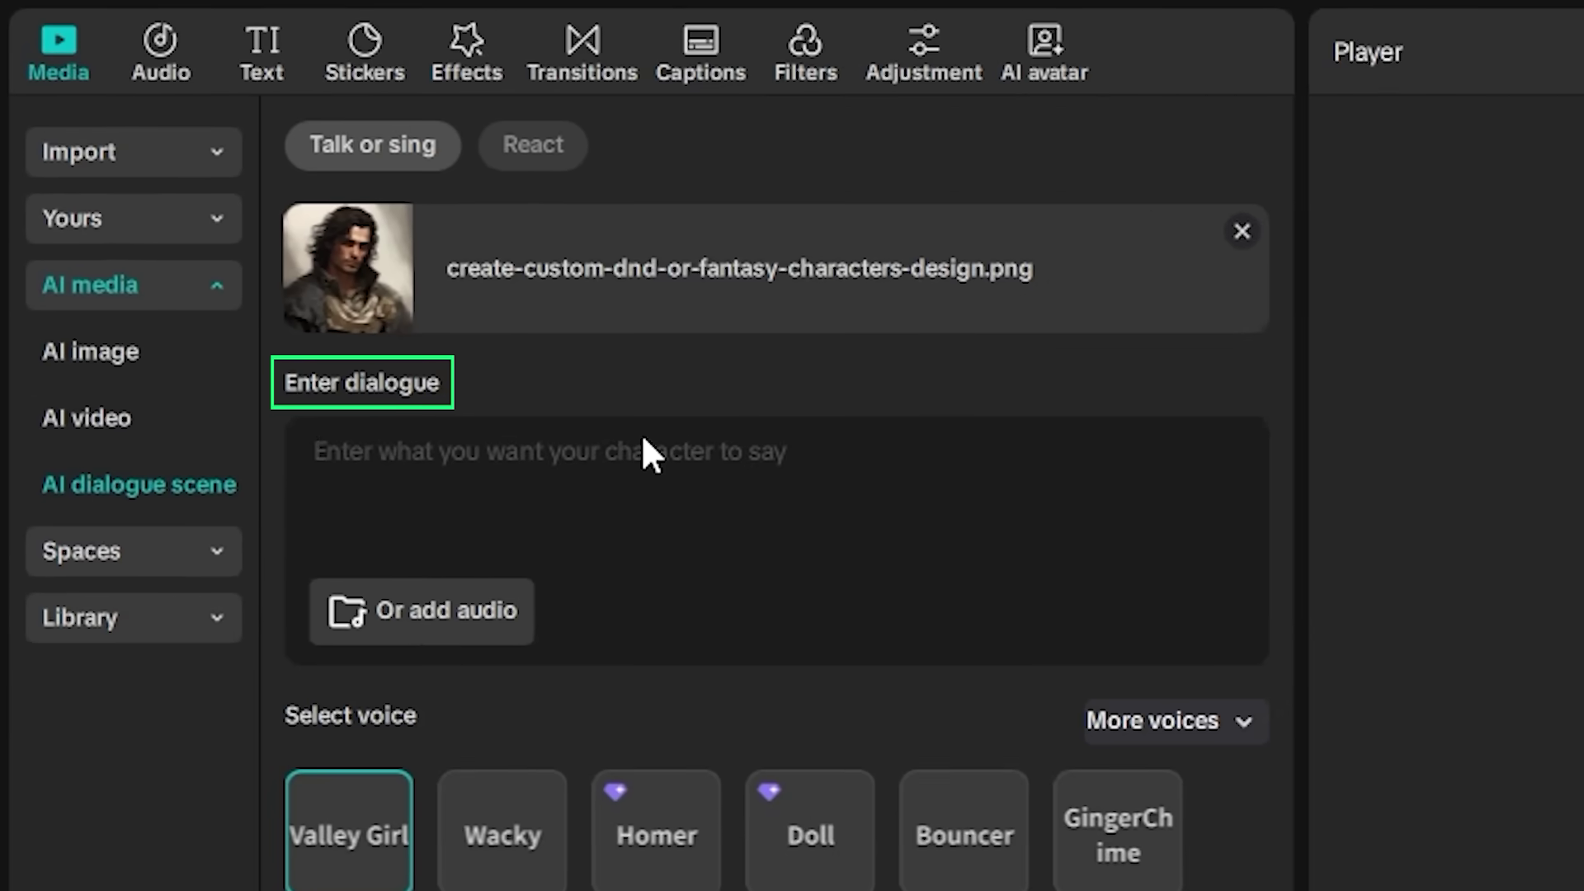
{"action": "type", "text": "I don’t run from danger… I chase it. If anyone threatens my people, they’ll regret crossing my path."}
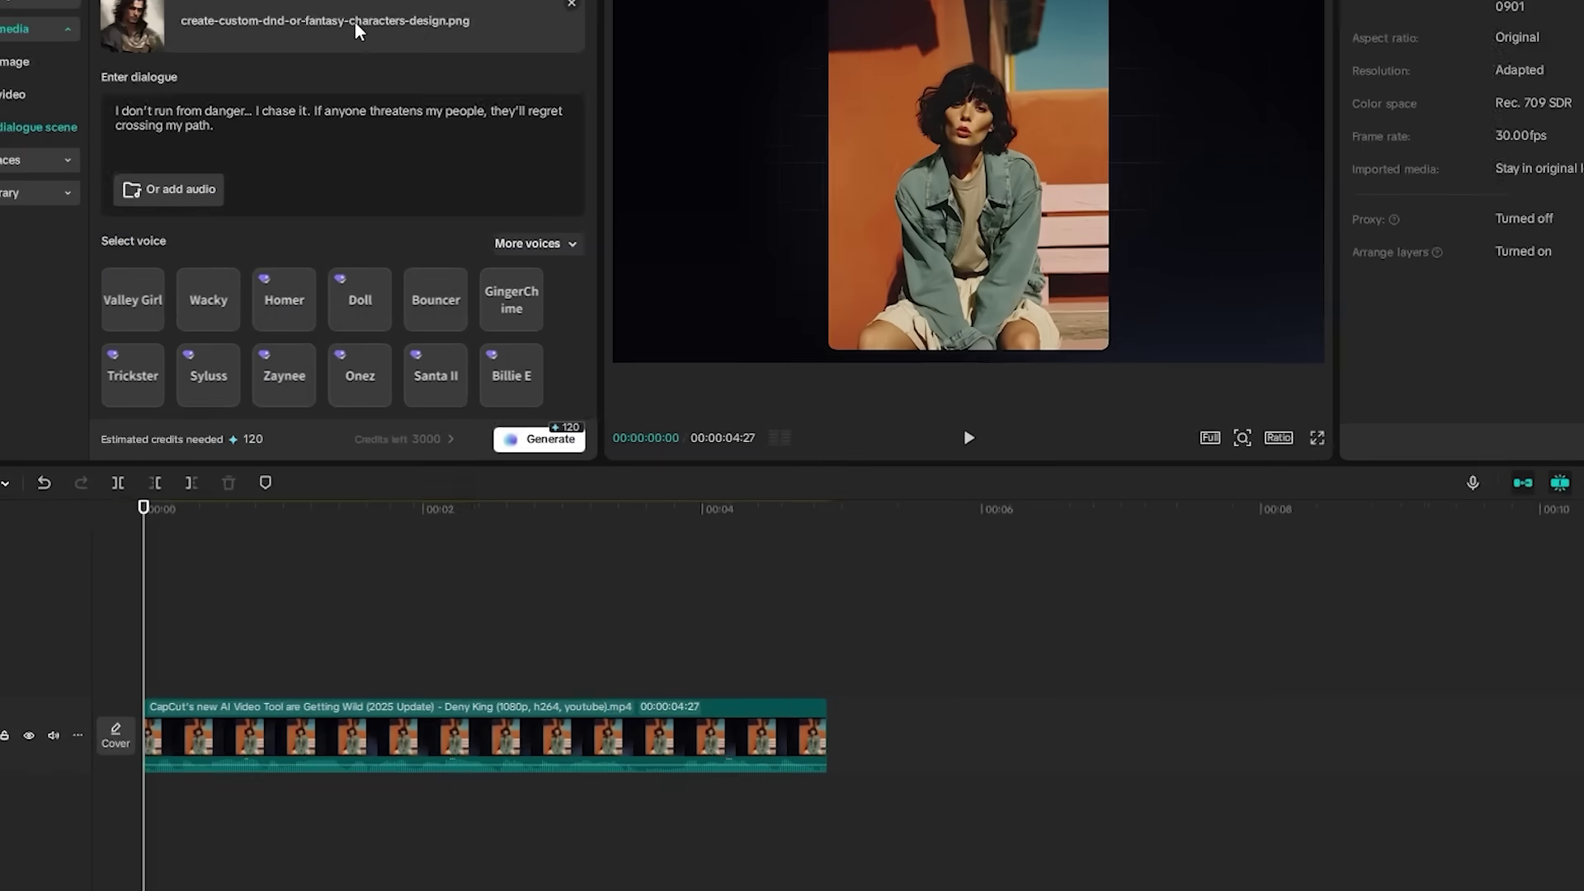
- Extract the timeline video clip's audio onto its own track
{"action": "right_click", "coordinate": [316, 718]}
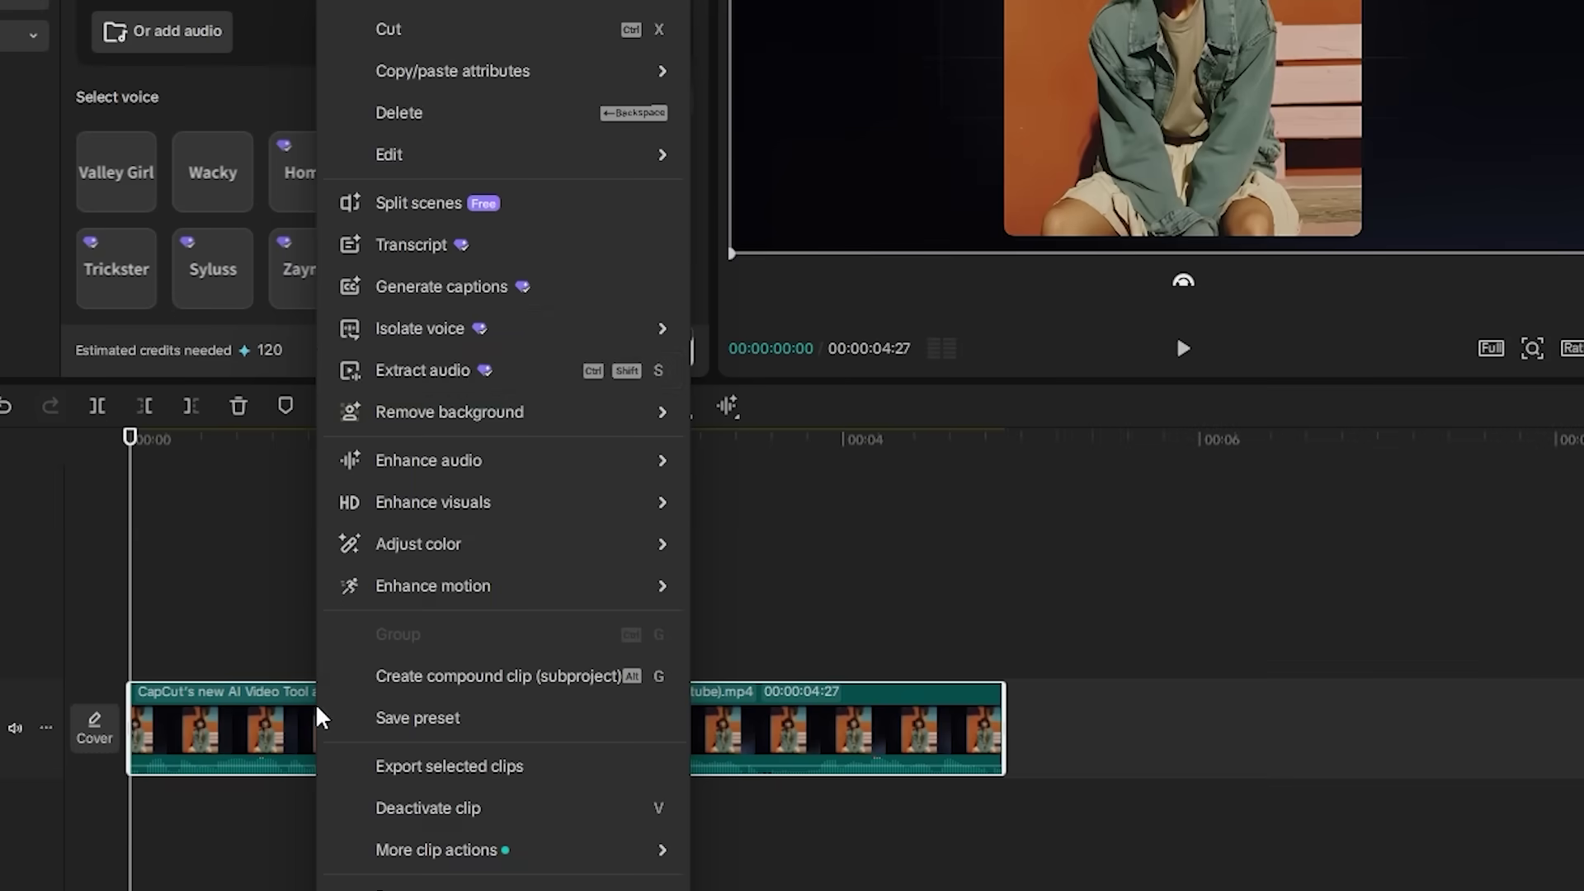
{"action": "left_click", "coordinate": [392, 377]}
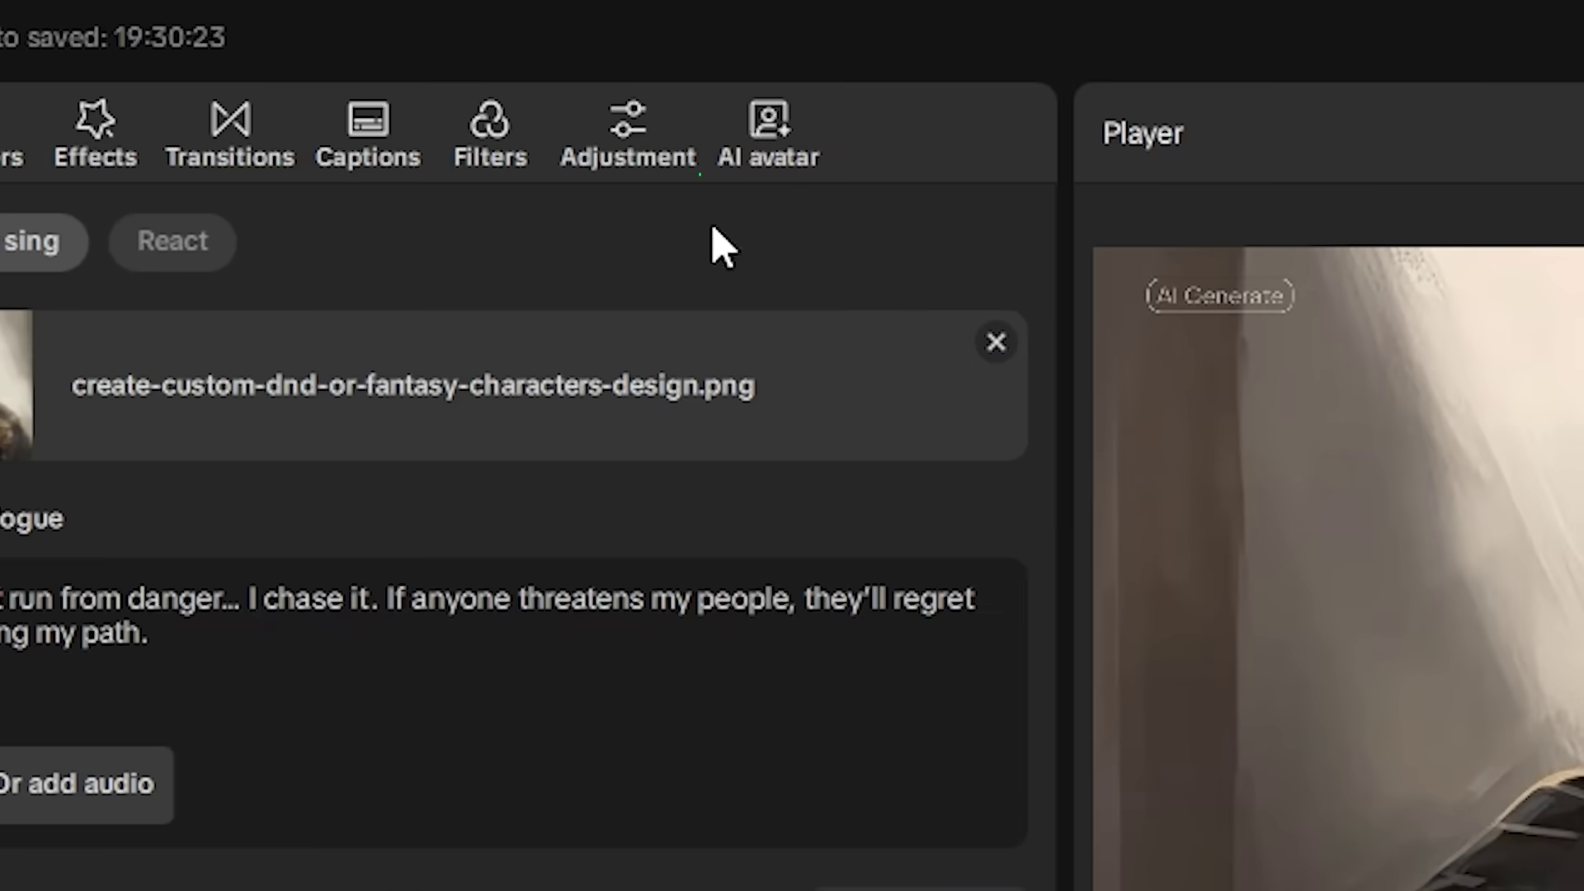
{"action": "left_click", "coordinate": [764, 151]}
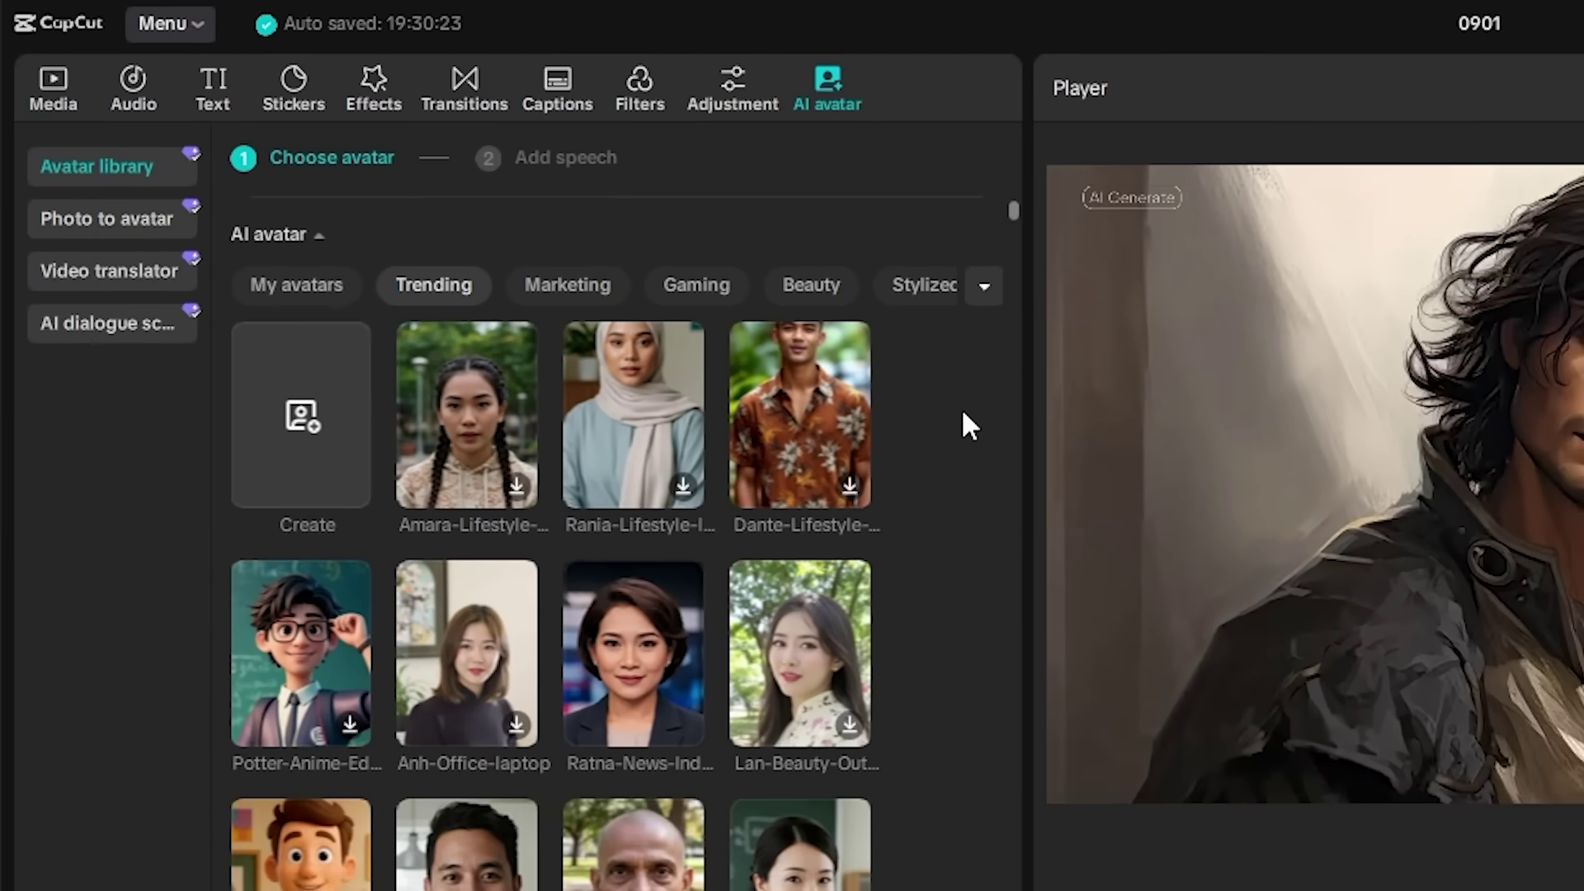
{"action": "scroll", "coordinate": [963, 409], "scroll_direction": "down", "scroll_amount": 2}
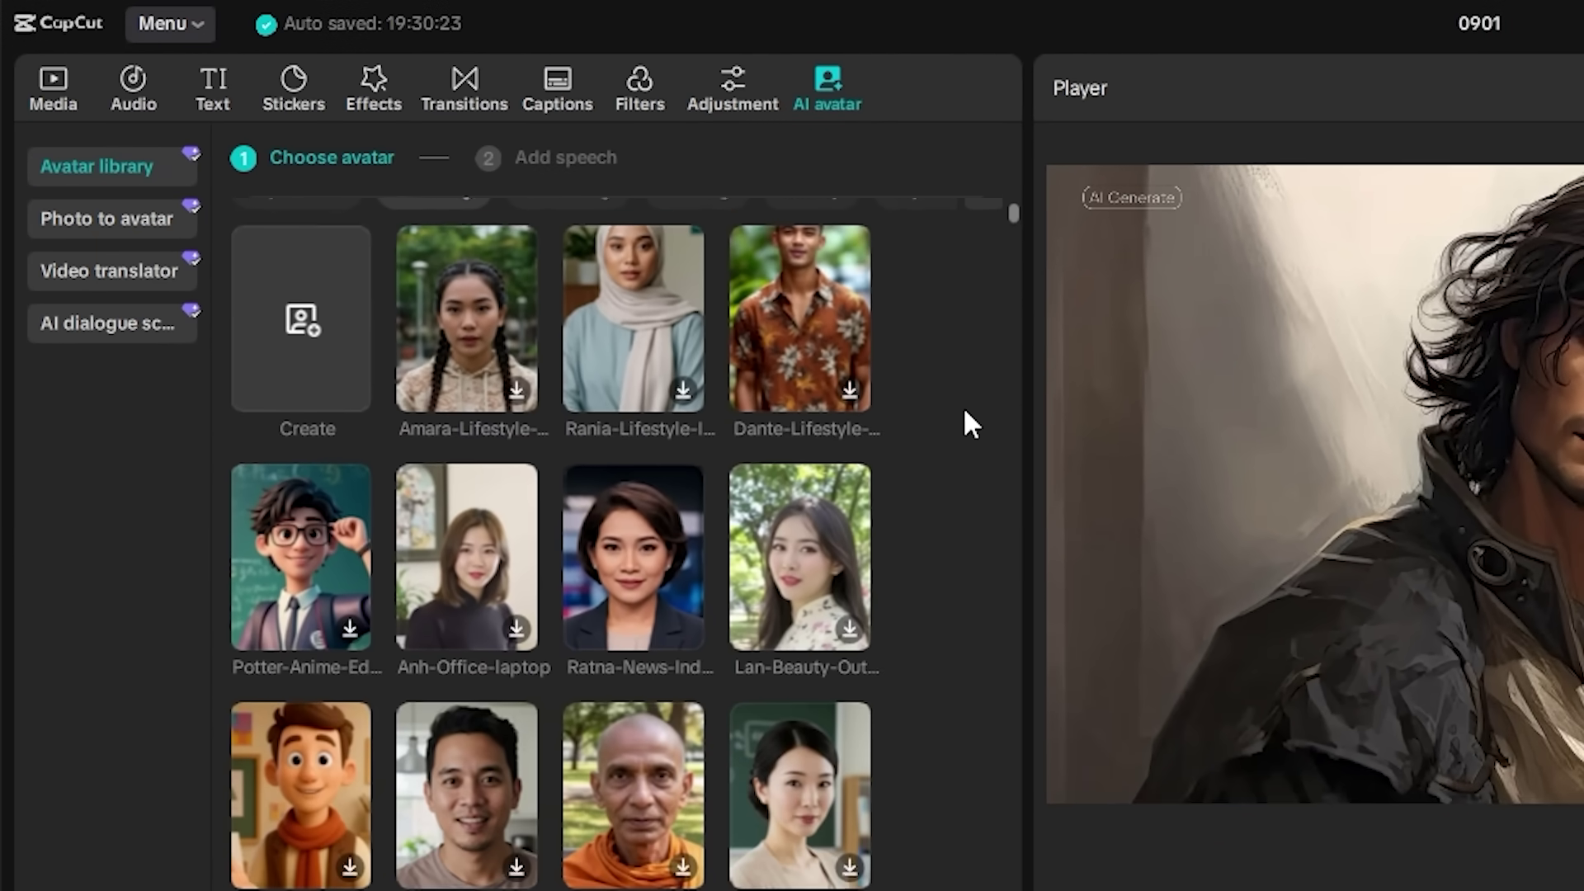
{"action": "scroll", "coordinate": [965, 412], "scroll_direction": "down", "scroll_amount": 1}
{"action": "scroll", "coordinate": [965, 397], "scroll_direction": "down", "scroll_amount": 5}
{"action": "scroll", "coordinate": [968, 383], "scroll_direction": "down", "scroll_amount": 3}
{"action": "scroll", "coordinate": [967, 365], "scroll_direction": "down", "scroll_amount": 4}
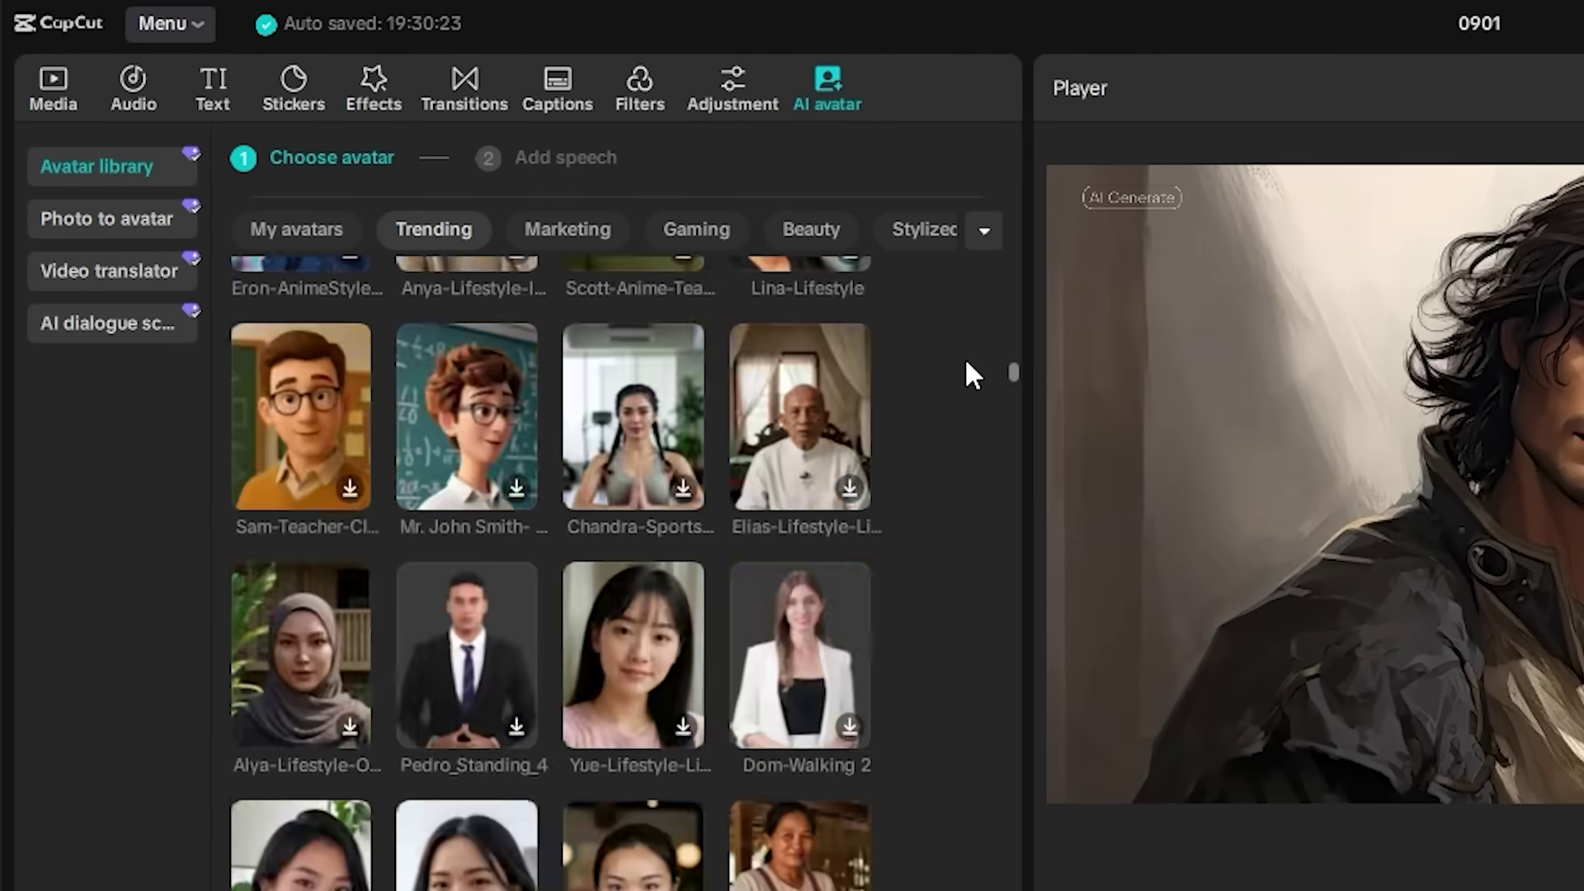
{"action": "left_click_drag", "start_coordinate": [1011, 368], "coordinate": [1009, 211]}
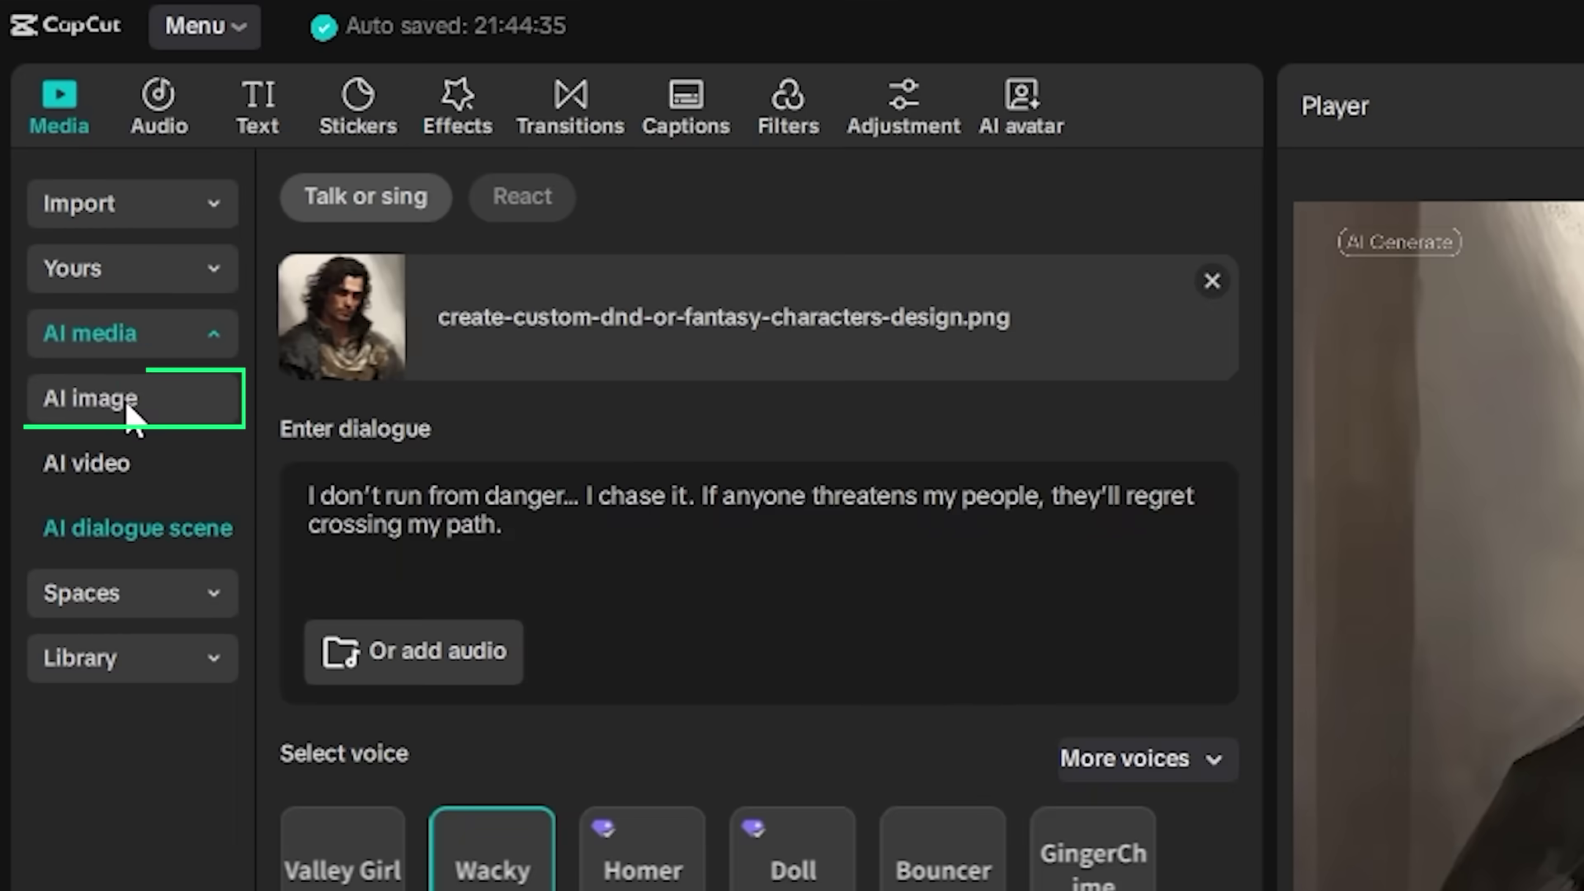
- Generate AI images from the pasted NINJA TECH blue-and-white sports car prompt
{"action": "left_click", "coordinate": [126, 400]}
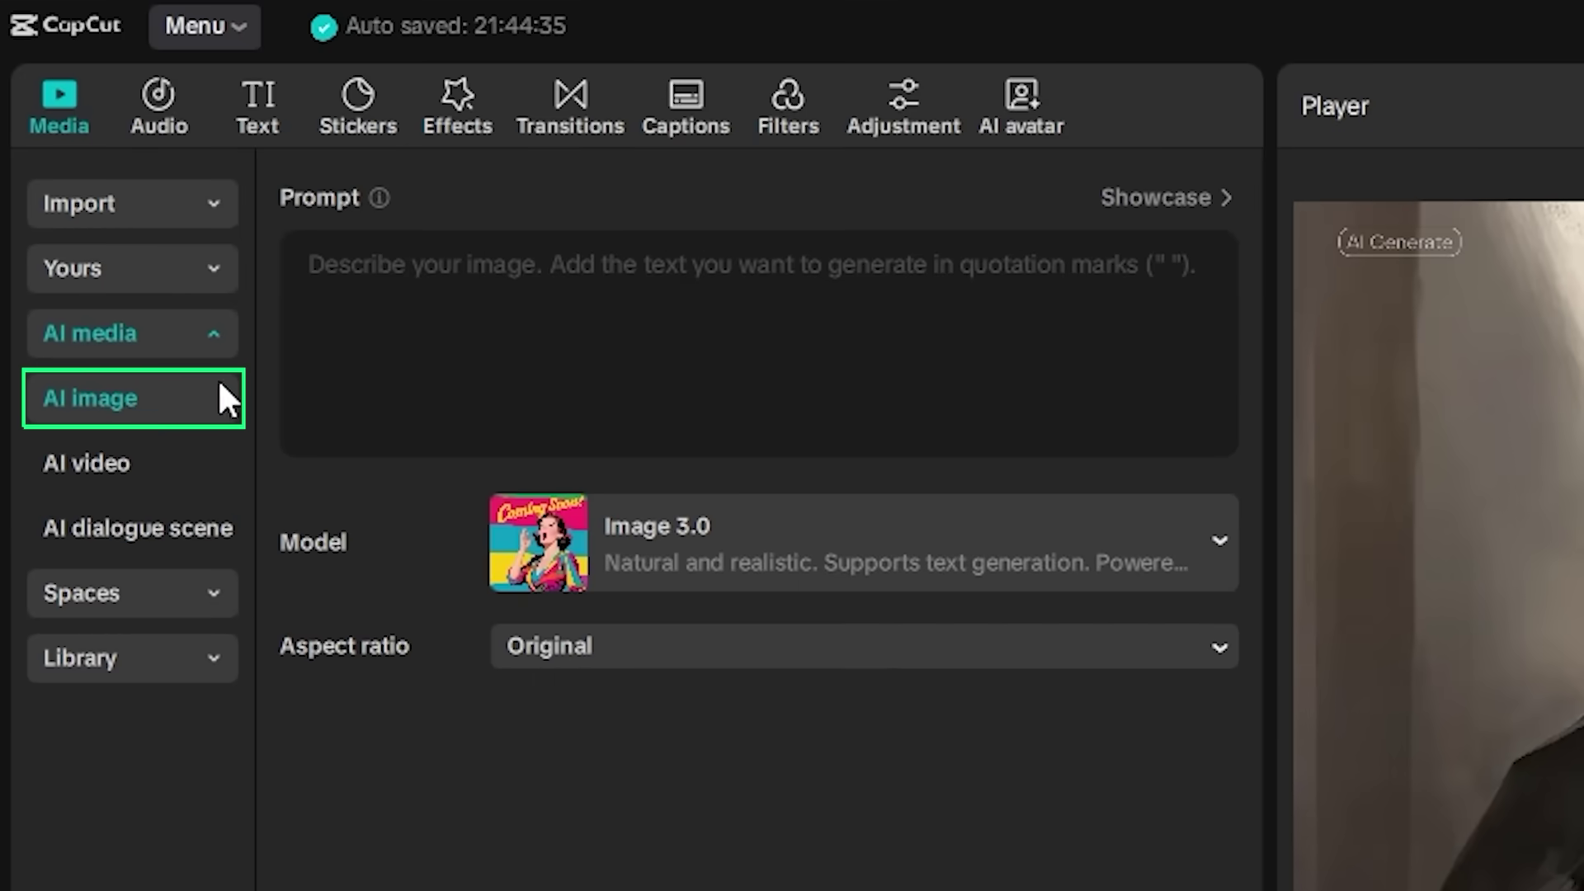
{"action": "left_click", "coordinate": [442, 282]}
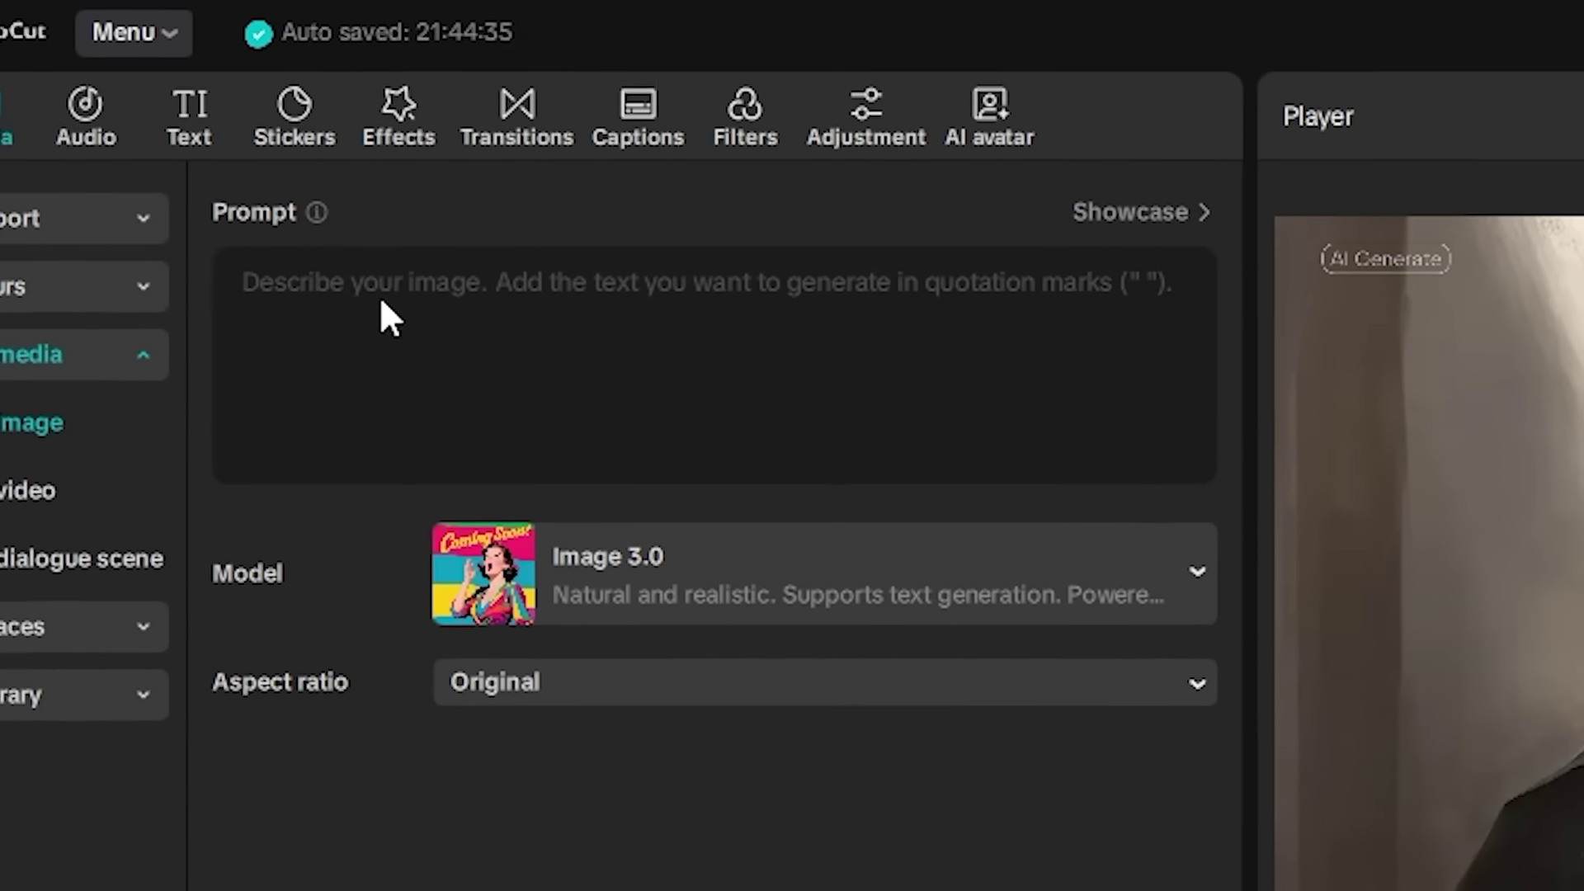
{"action": "type", "text": "A full side view of a sleek futuristic sports car in blue and white theme. The entire car should be visible from the side, not cut off. On the door, “NINJA TECH” is clearly written in bold letters, and a wide white ninja face logo is placed beside the text. The car has a glossy finish, with a modern cinematic background."}
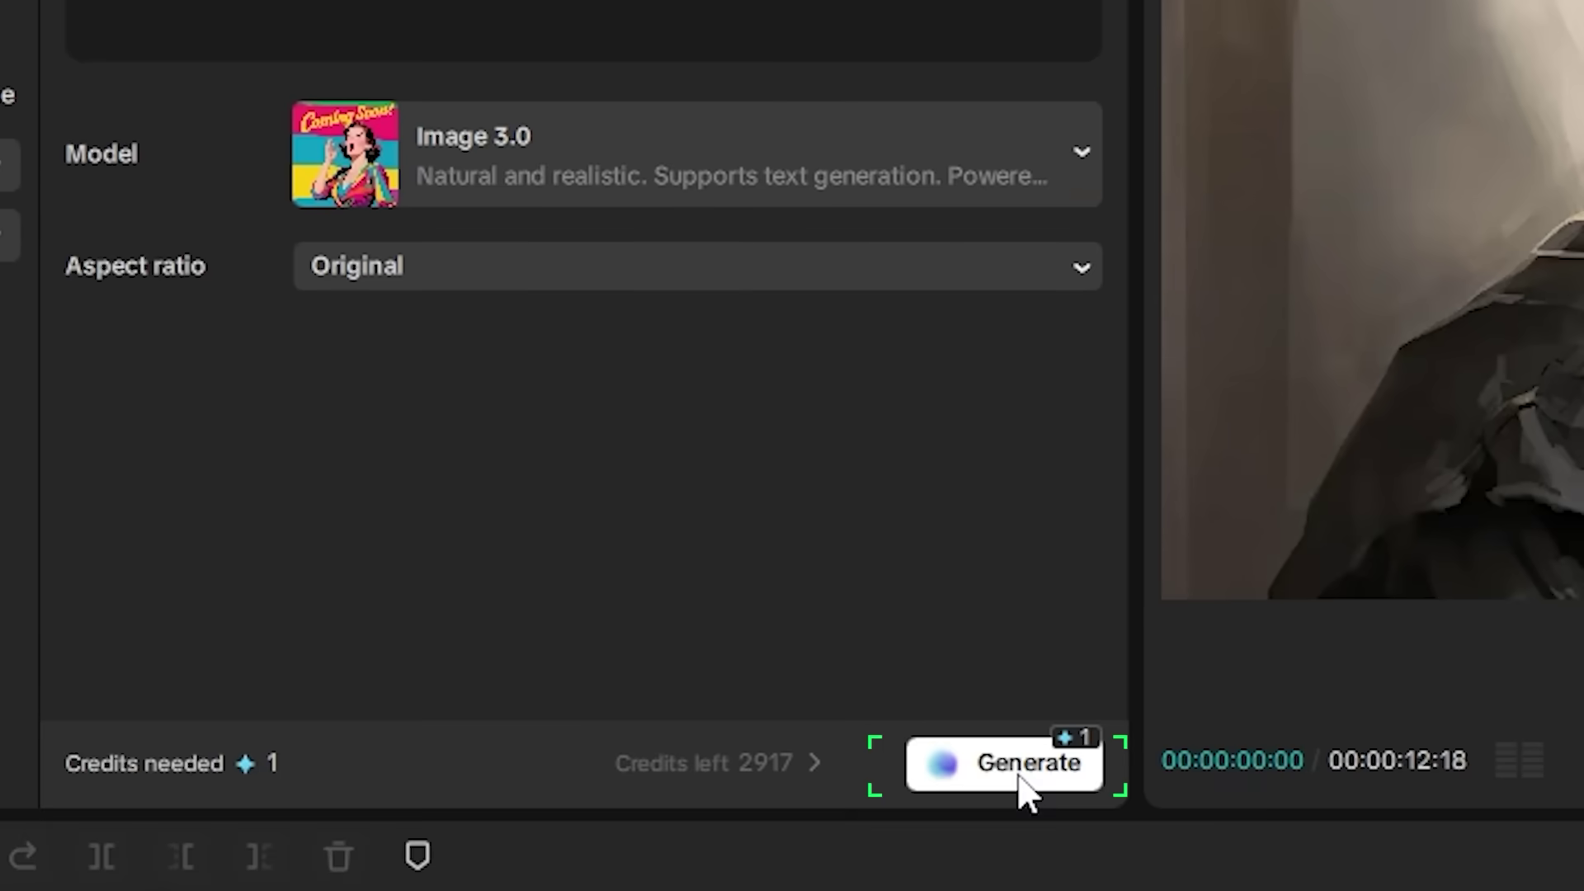
{"action": "left_click", "coordinate": [1023, 787]}
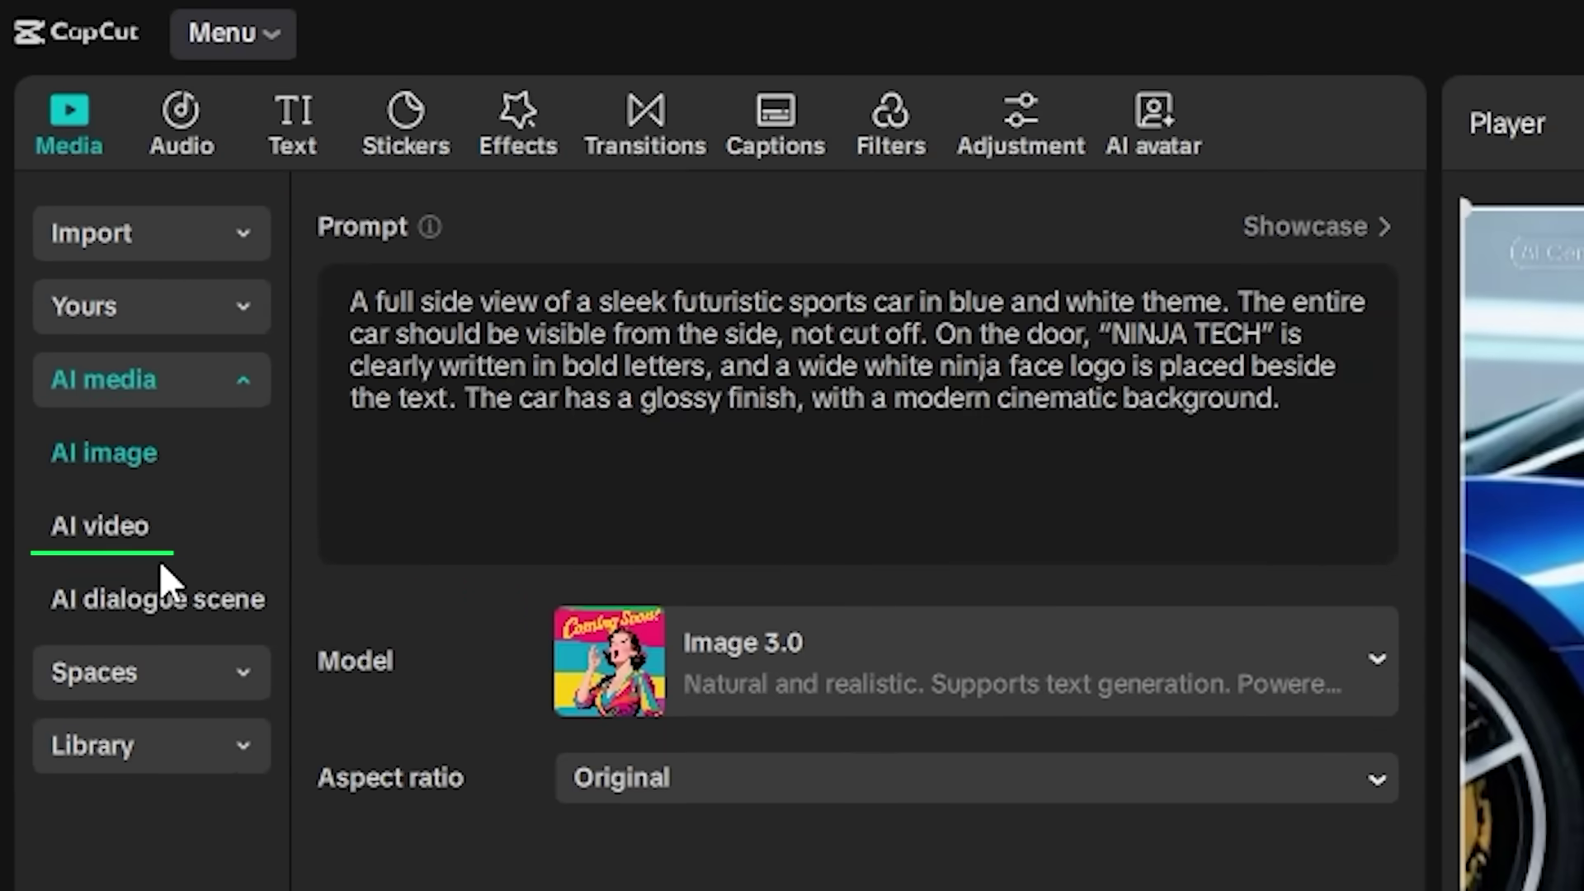
{"action": "left_click", "coordinate": [136, 530]}
- Switch AI video to Text to video mode
{"action": "left_click", "coordinate": [640, 231]}
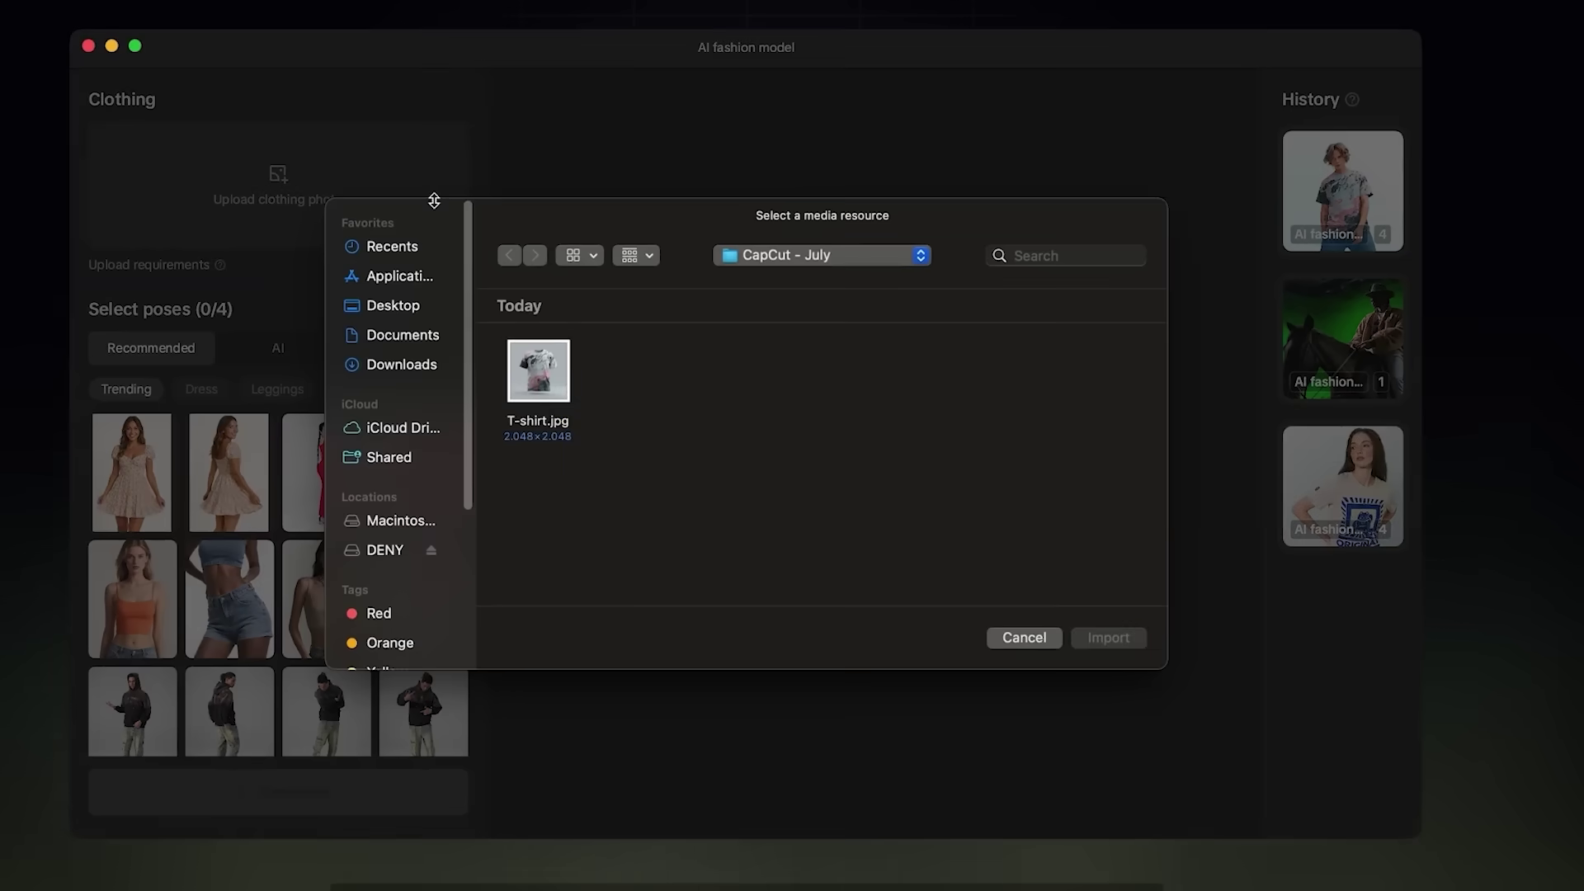
- Import T-shirt.jpg as the clothing and select four model poses
{"action": "left_click", "coordinate": [1094, 640]}
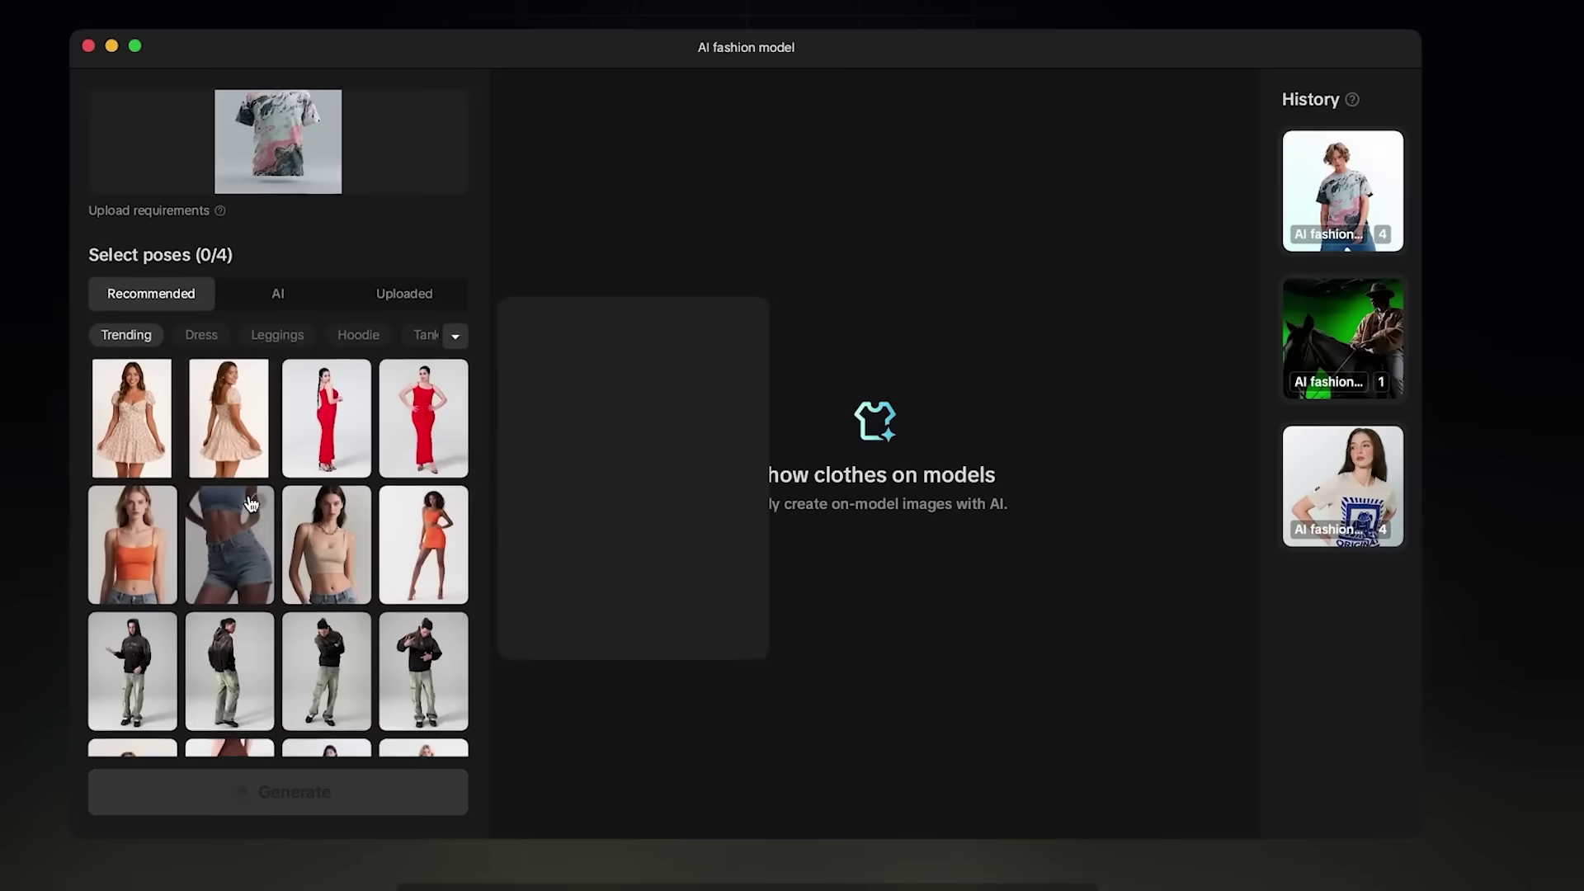
{"action": "scroll", "coordinate": [248, 503], "scroll_direction": "down", "scroll_amount": 5}
{"action": "scroll", "coordinate": [249, 502], "scroll_direction": "down", "scroll_amount": 3}
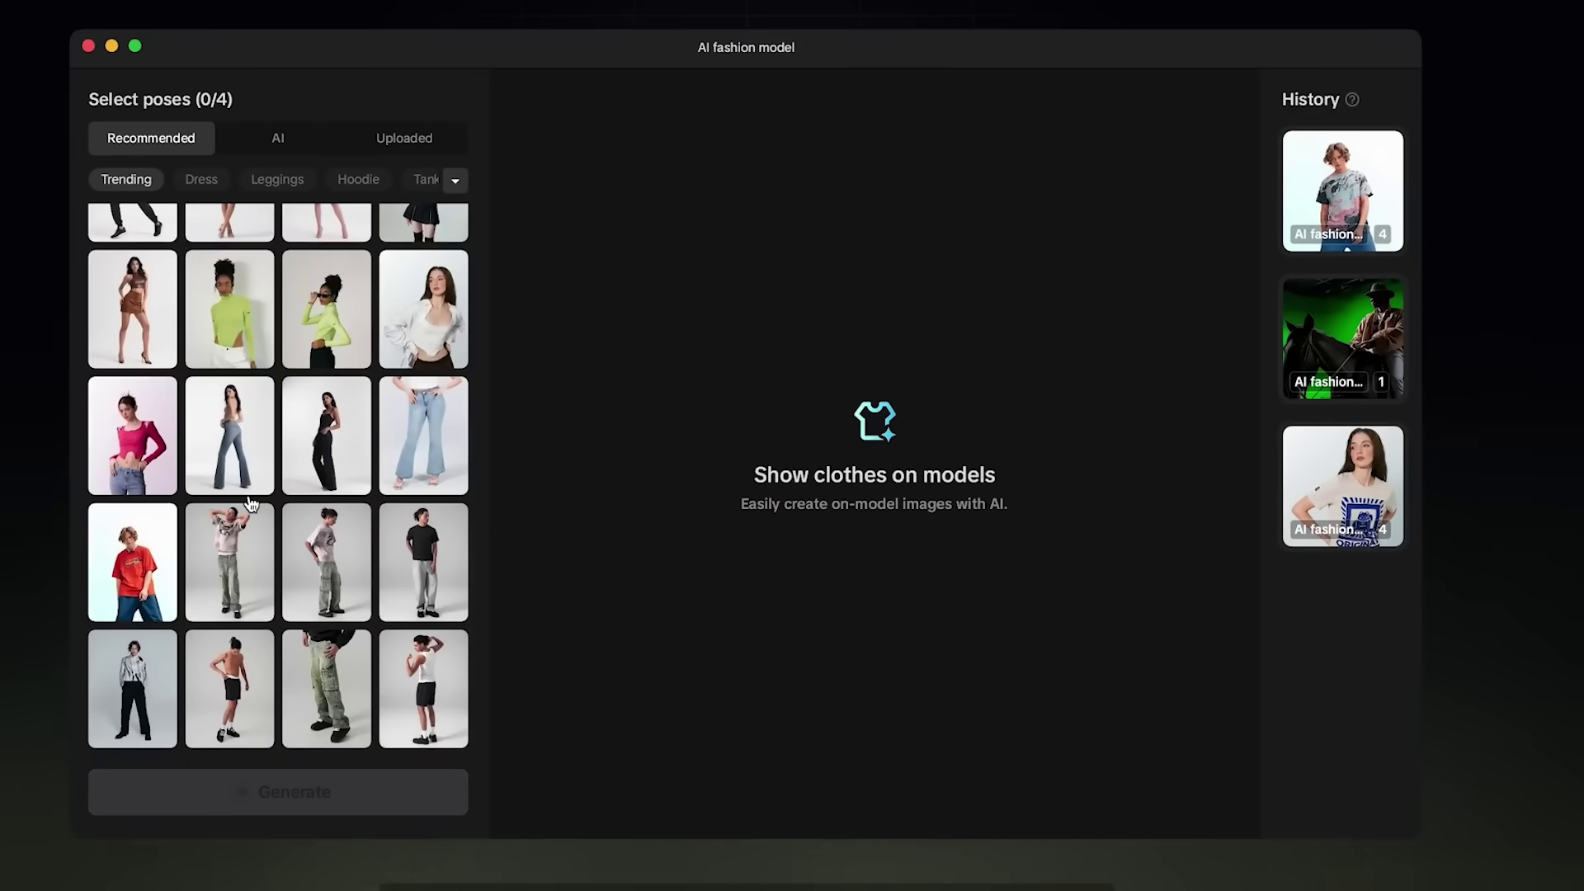
{"action": "left_click", "coordinate": [228, 309]}
{"action": "left_click", "coordinate": [423, 309]}
{"action": "left_click", "coordinate": [132, 562]}
{"action": "left_click", "coordinate": [423, 563]}
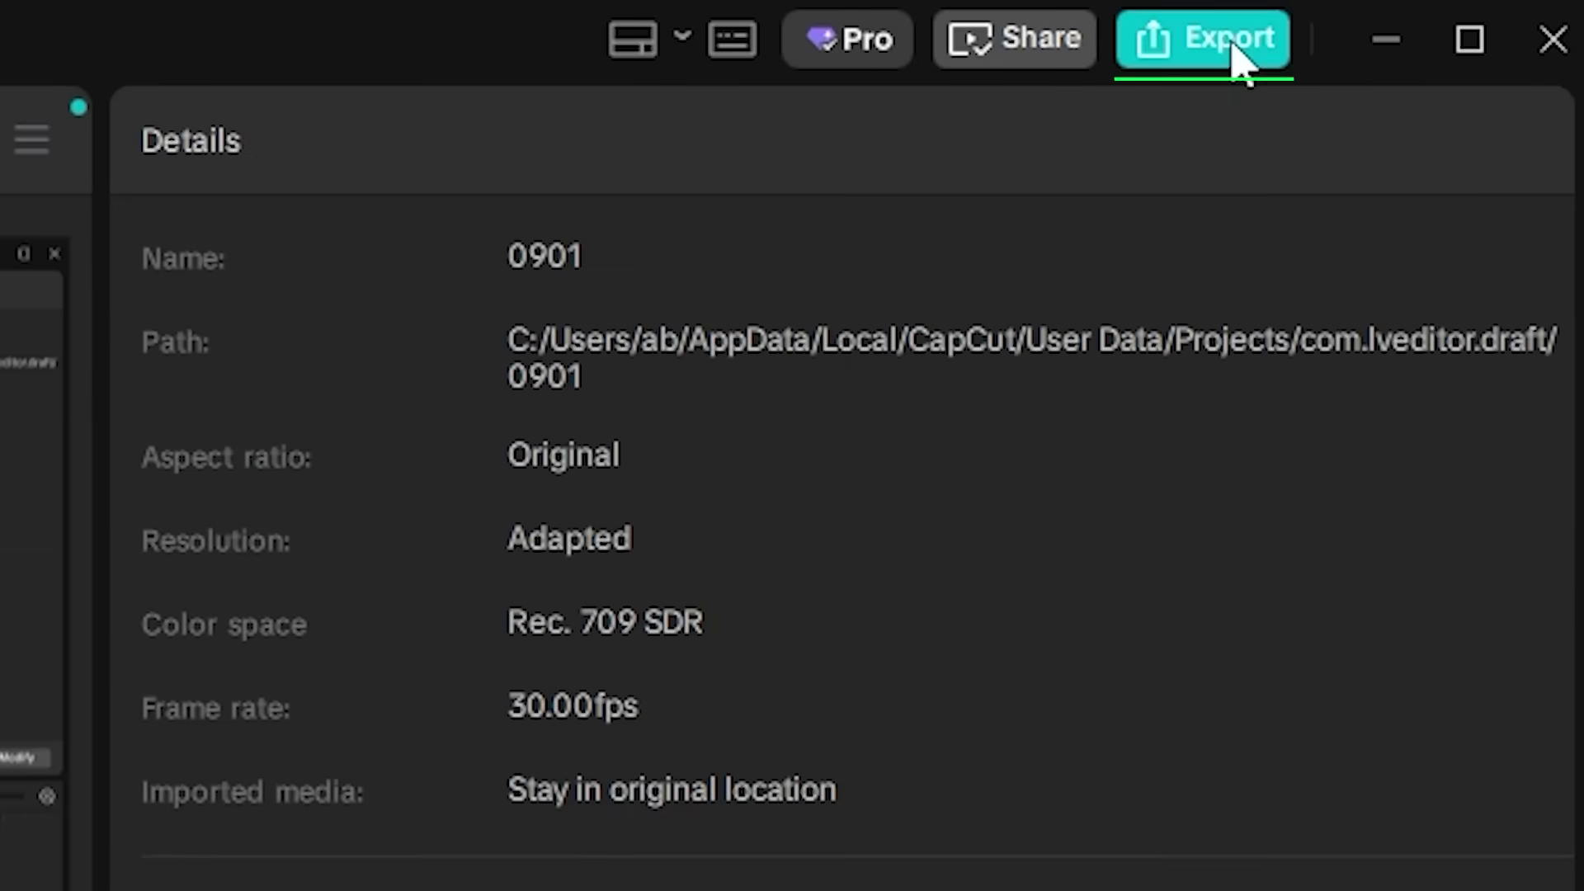
- Open the Export settings and keep the resolution at 1080P
{"action": "left_click", "coordinate": [1231, 43]}
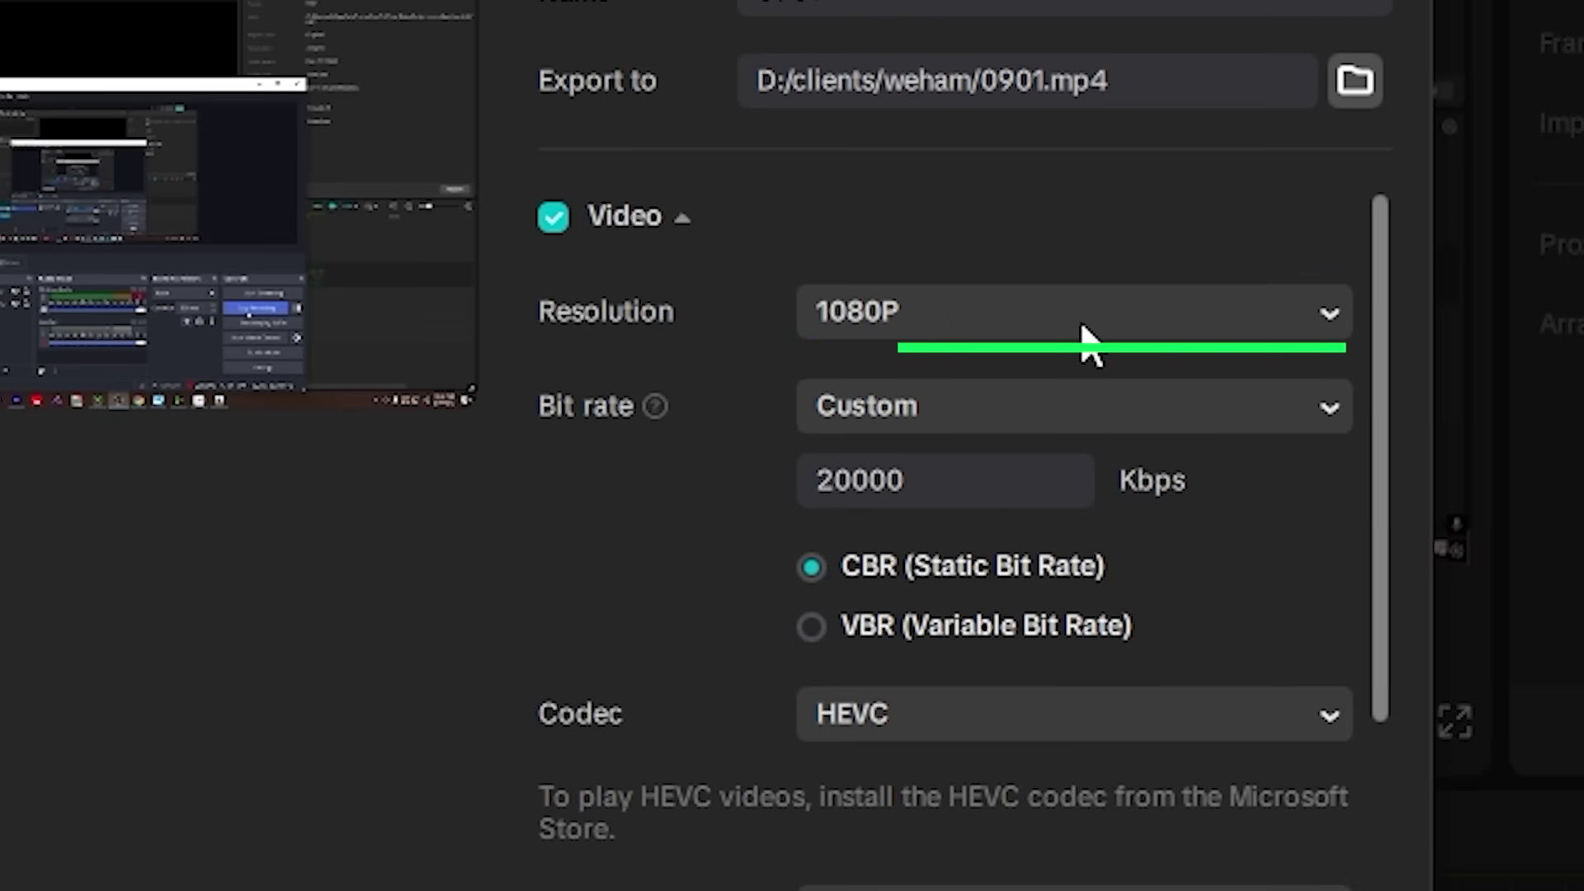
{"action": "left_click", "coordinate": [1089, 324]}
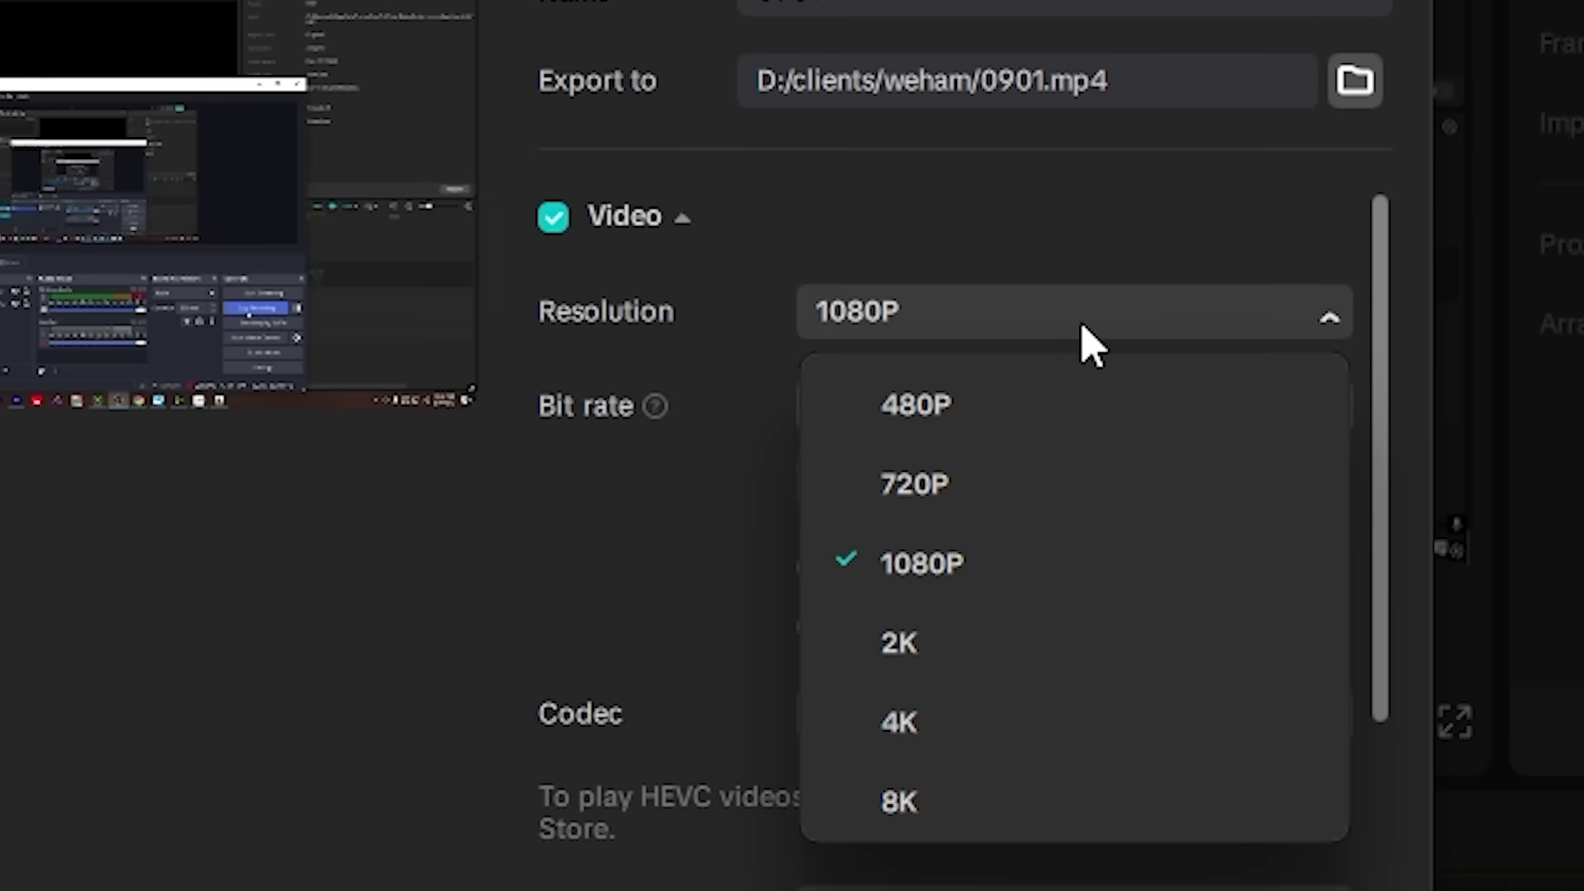
{"action": "left_click", "coordinate": [1060, 274]}
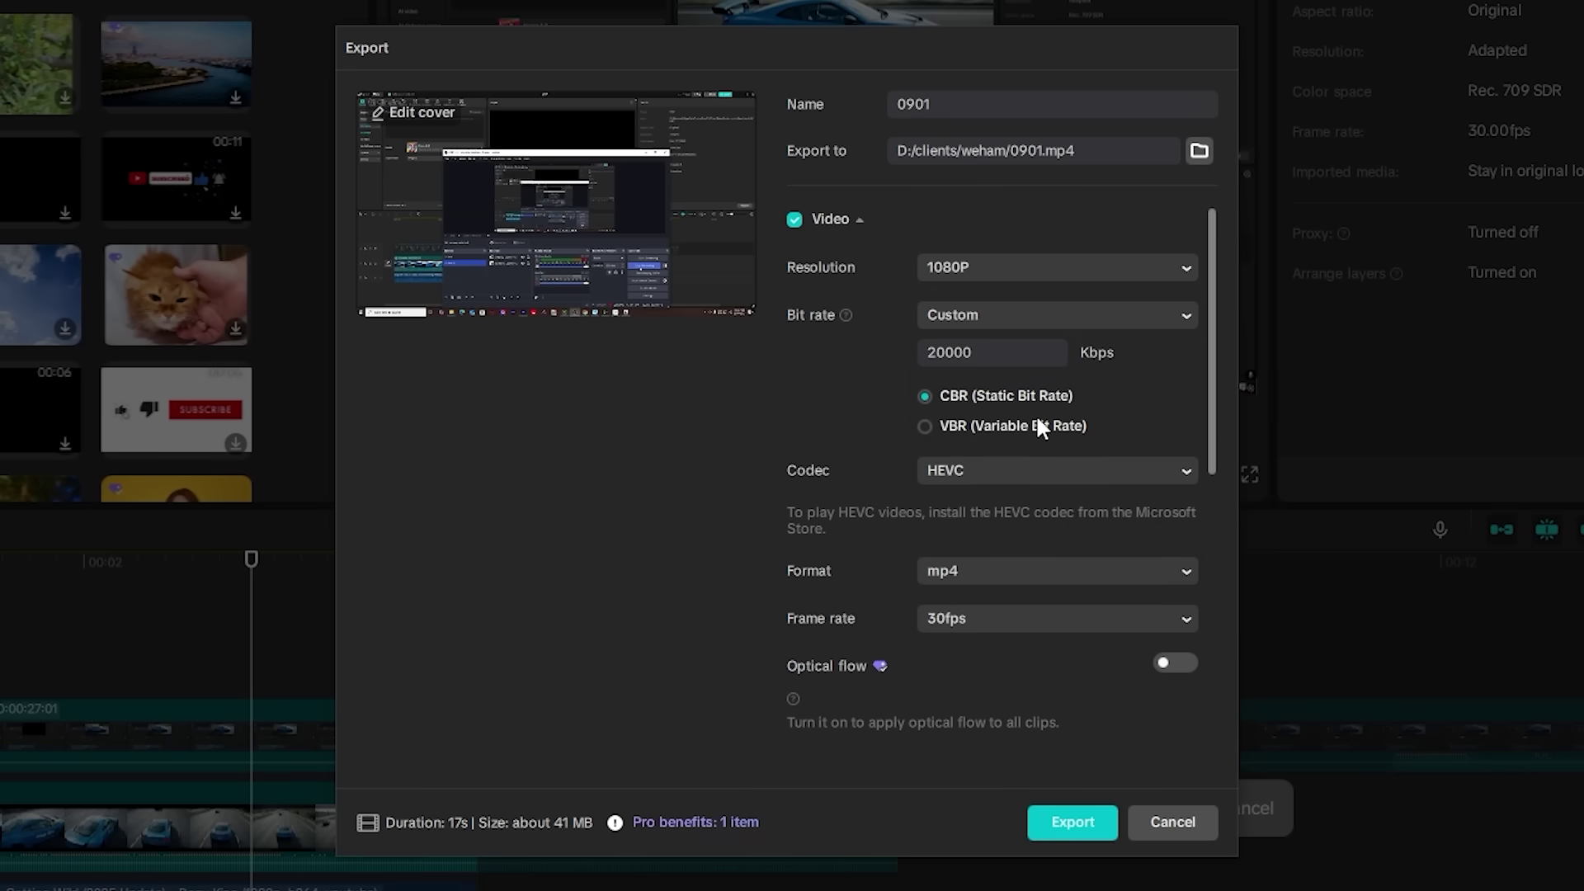
{"action": "scroll", "coordinate": [1025, 575], "scroll_direction": "down", "scroll_amount": 5}
- Export the project as a 1080P mp4
{"action": "left_click", "coordinate": [1052, 817]}
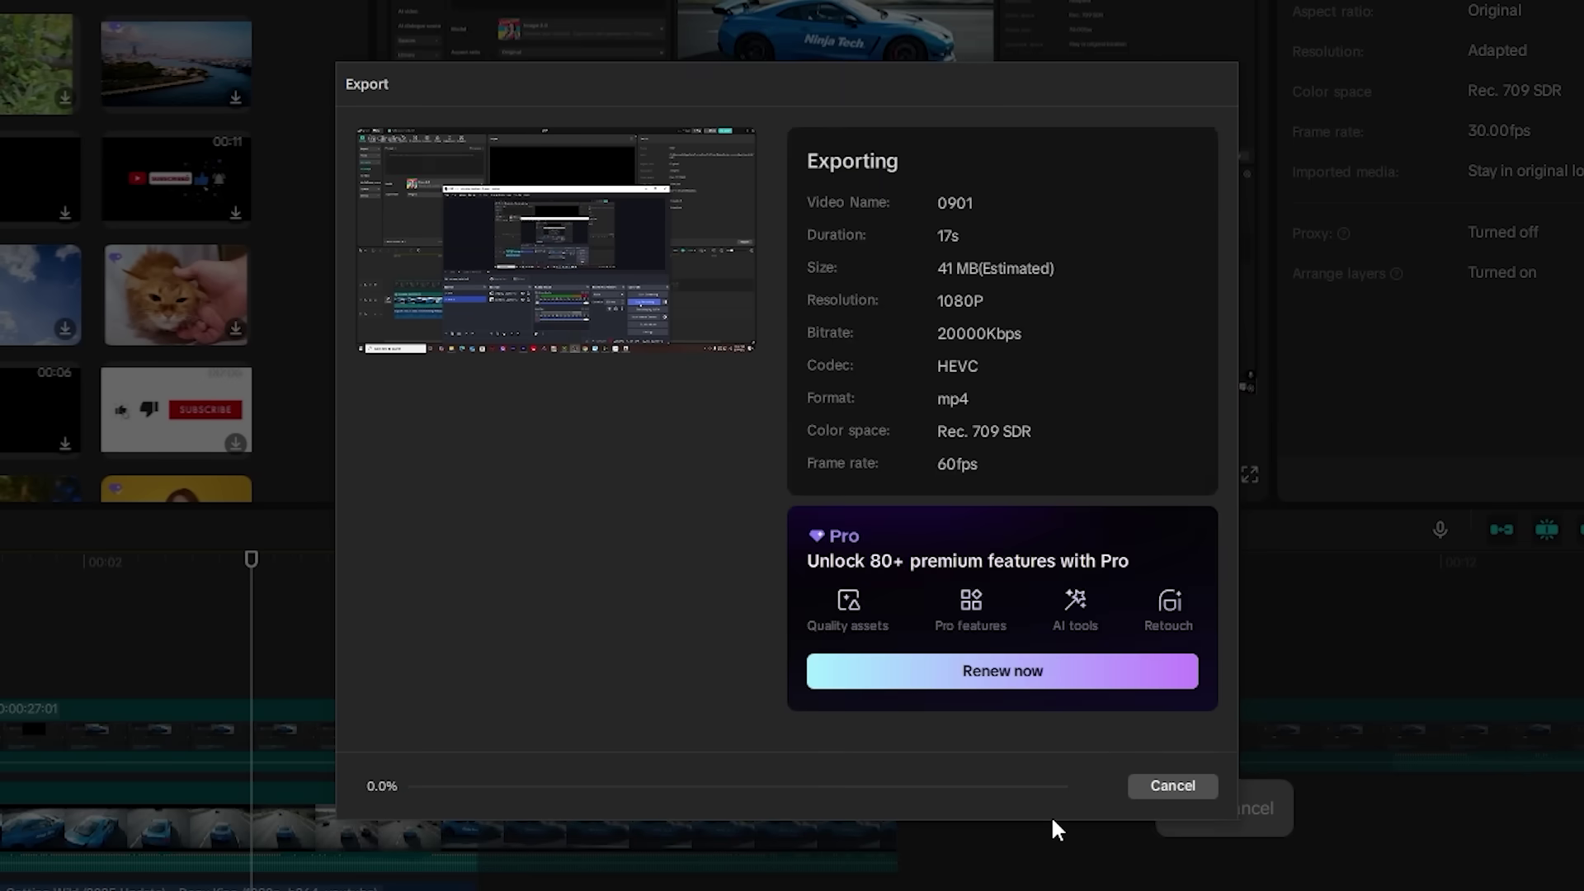